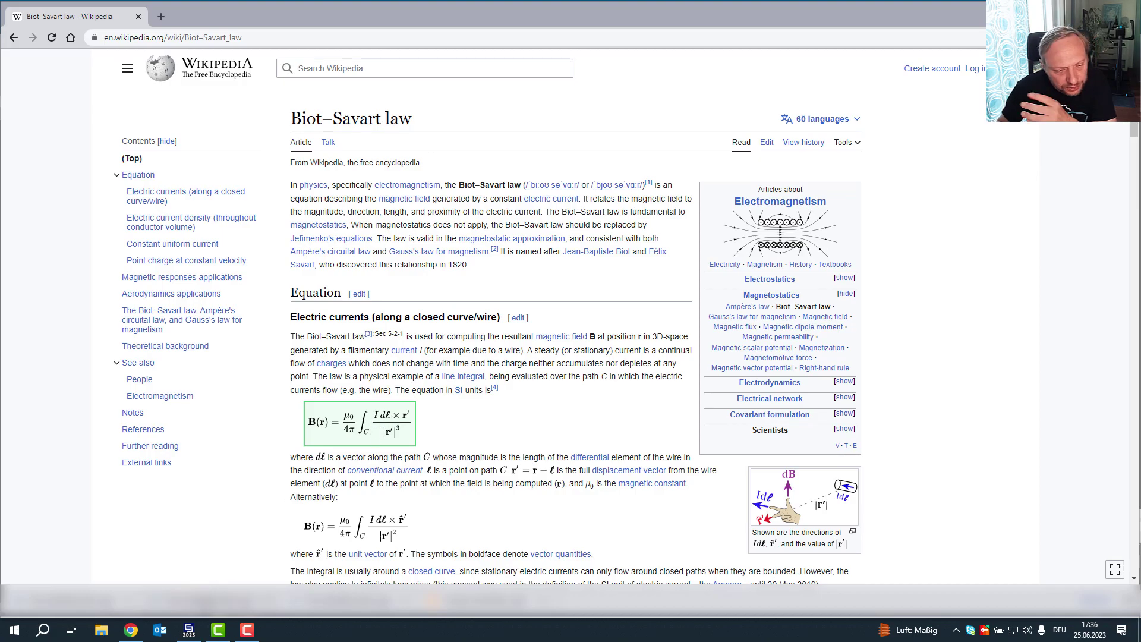
# - Bring CST to the front and plot the loop's H-Field (0 0 0)(Abs) [AC1] probe, flat near 2.61 A/m
pyautogui.click(196, 621)
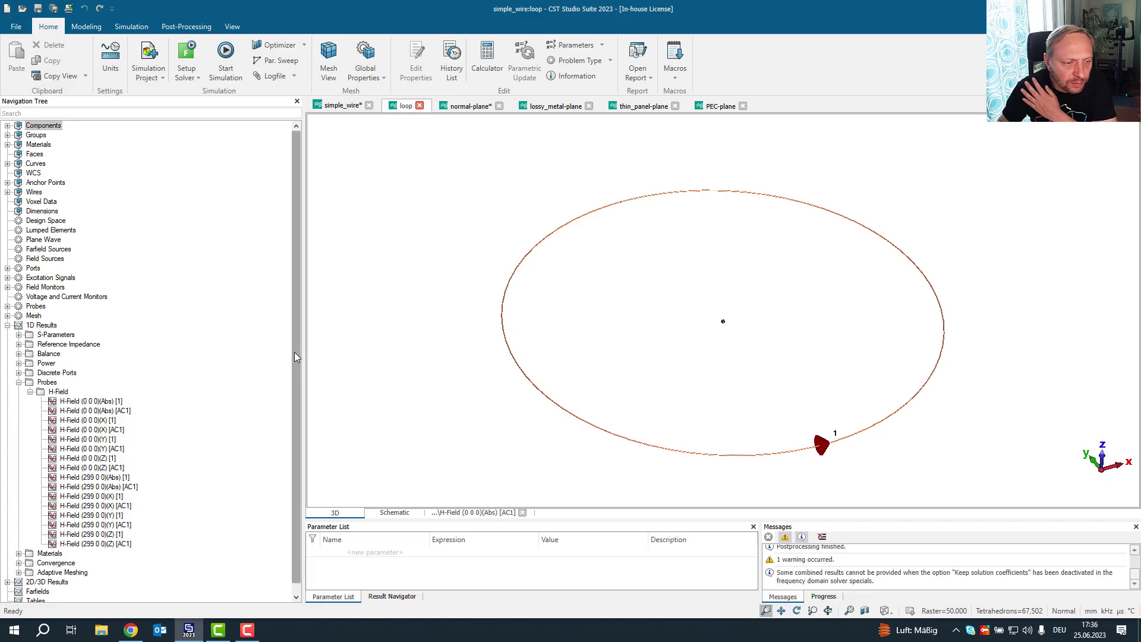
pyautogui.click(122, 411)
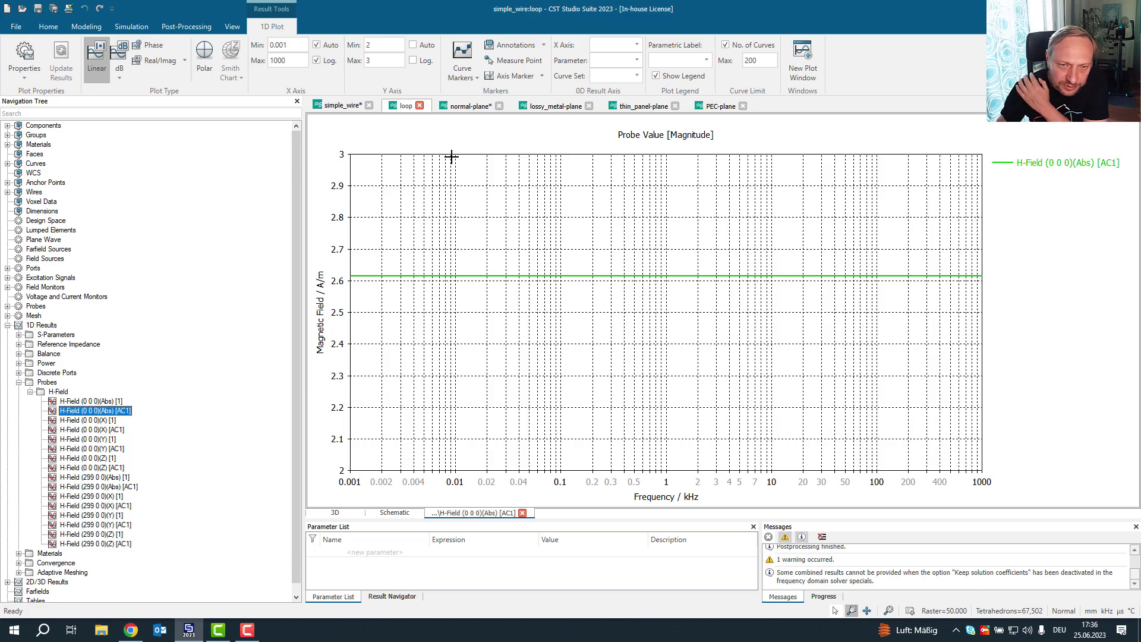
# - Show the normal-plane project's 3D model of the curved wire between ports 1 and 2 above the plate
pyautogui.click(471, 106)
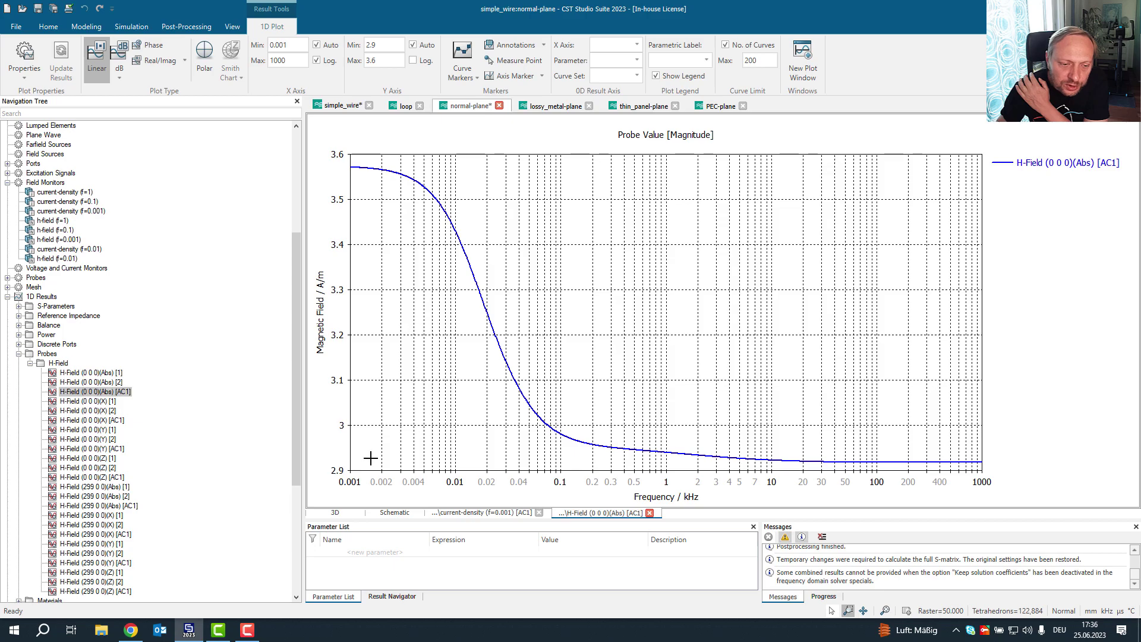
pyautogui.click(342, 513)
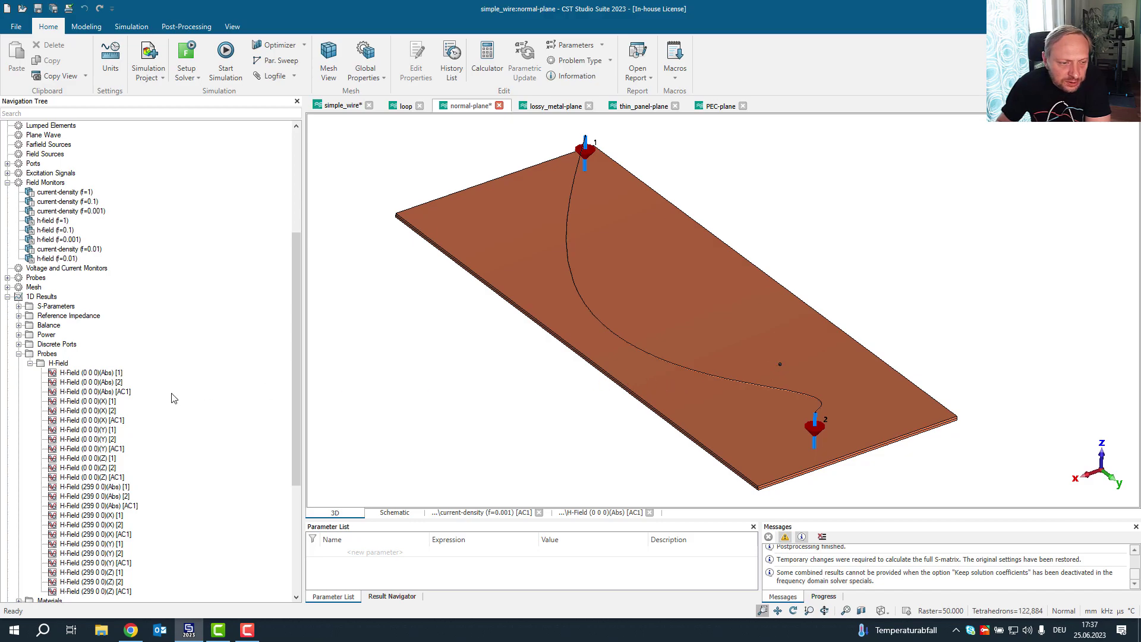
# - Plot the normal-plane H-Field (0 0 0)(Abs) [AC1] probe, then bring up the PEC-plane project's 3D model
pyautogui.click(109, 392)
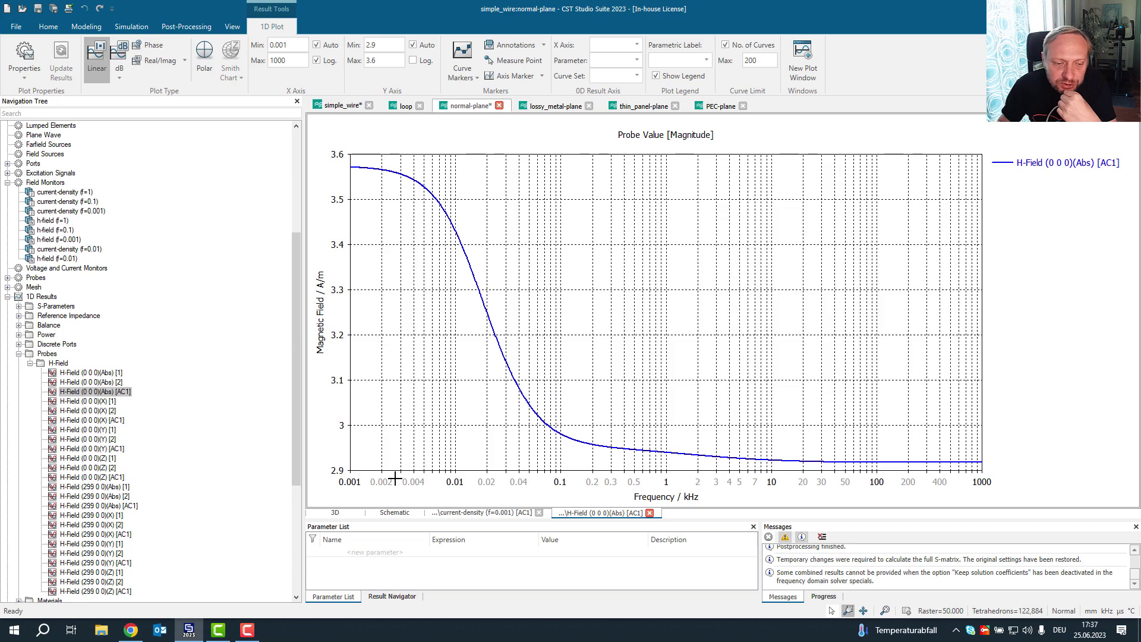
pyautogui.click(357, 515)
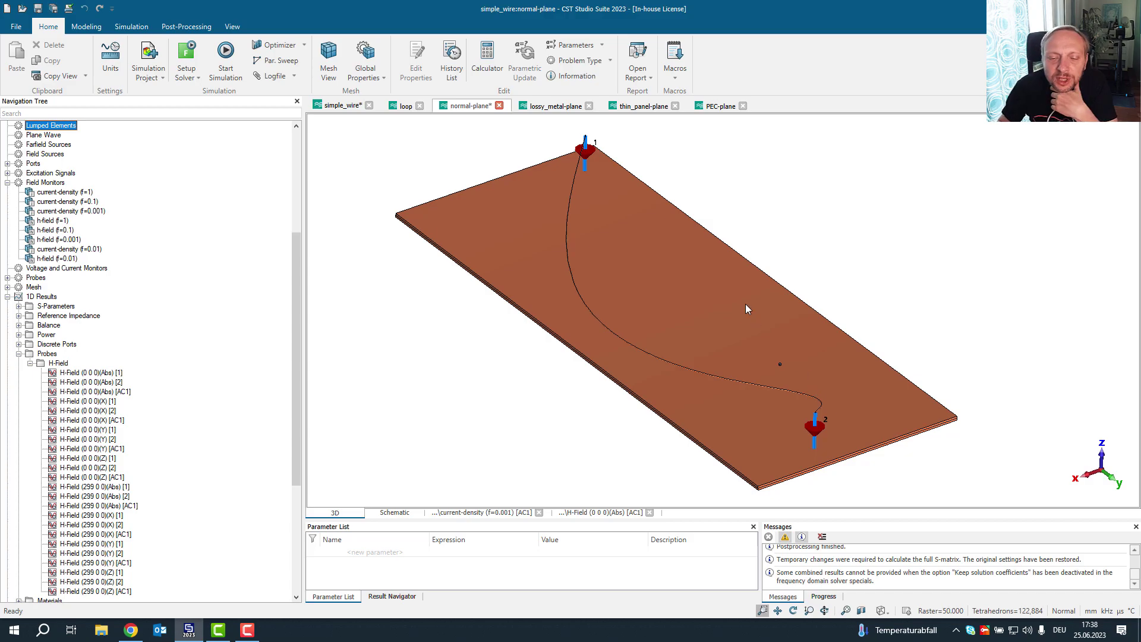
pyautogui.click(717, 107)
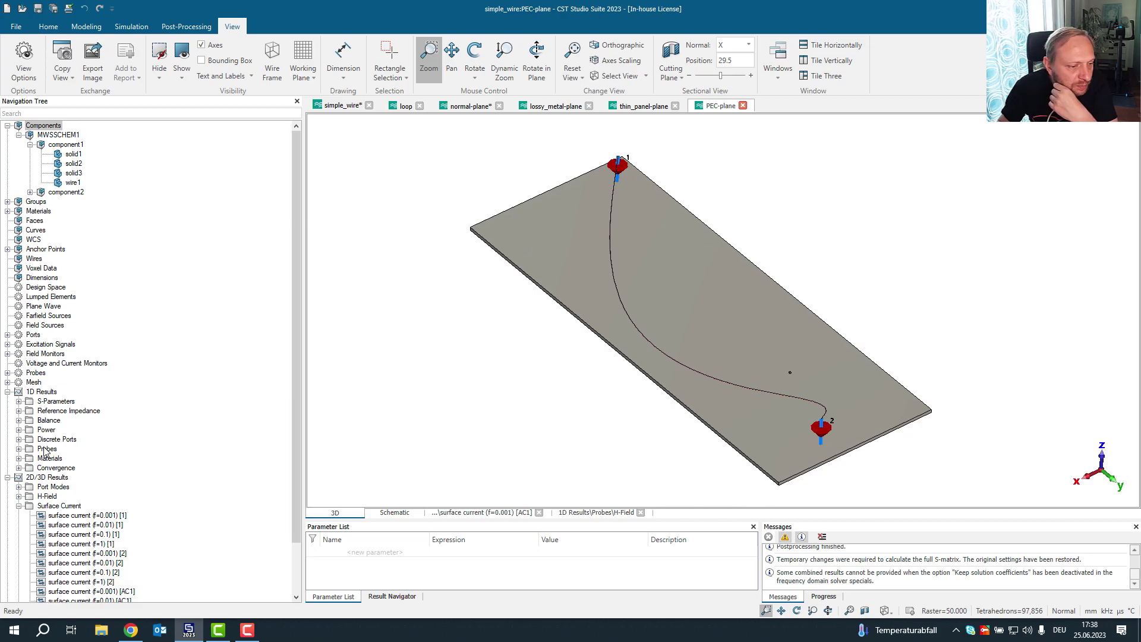
# - Plot the PEC-plane H-Field (0 0 0)(Abs) [AC1] probe with the Y axis fixed from 2 to 3 A/m
pyautogui.click(19, 449)
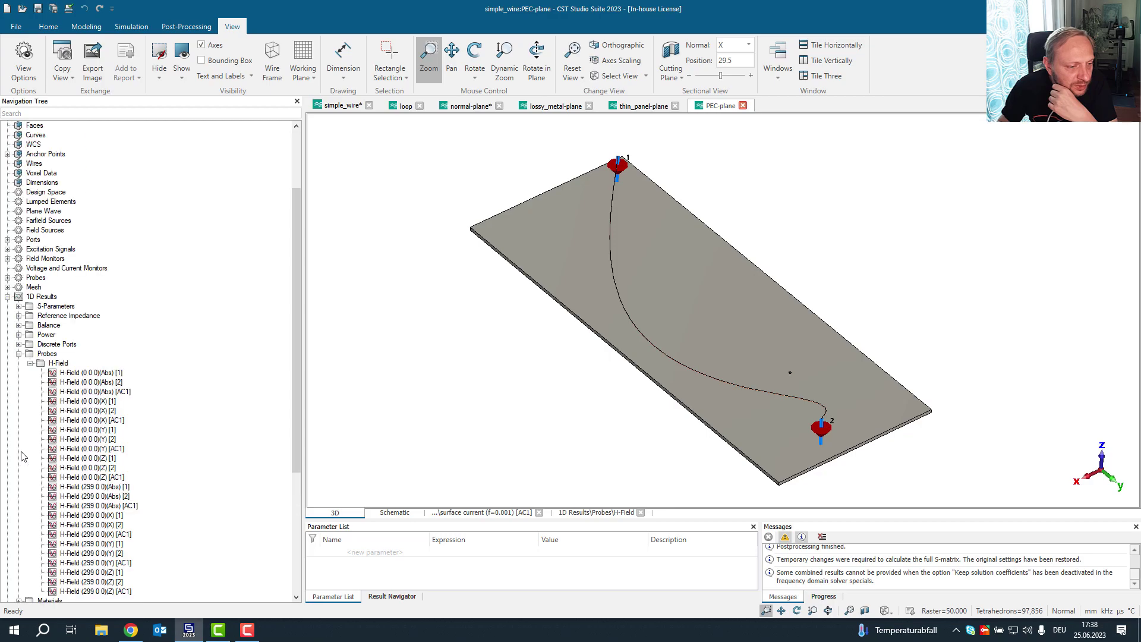
pyautogui.click(118, 393)
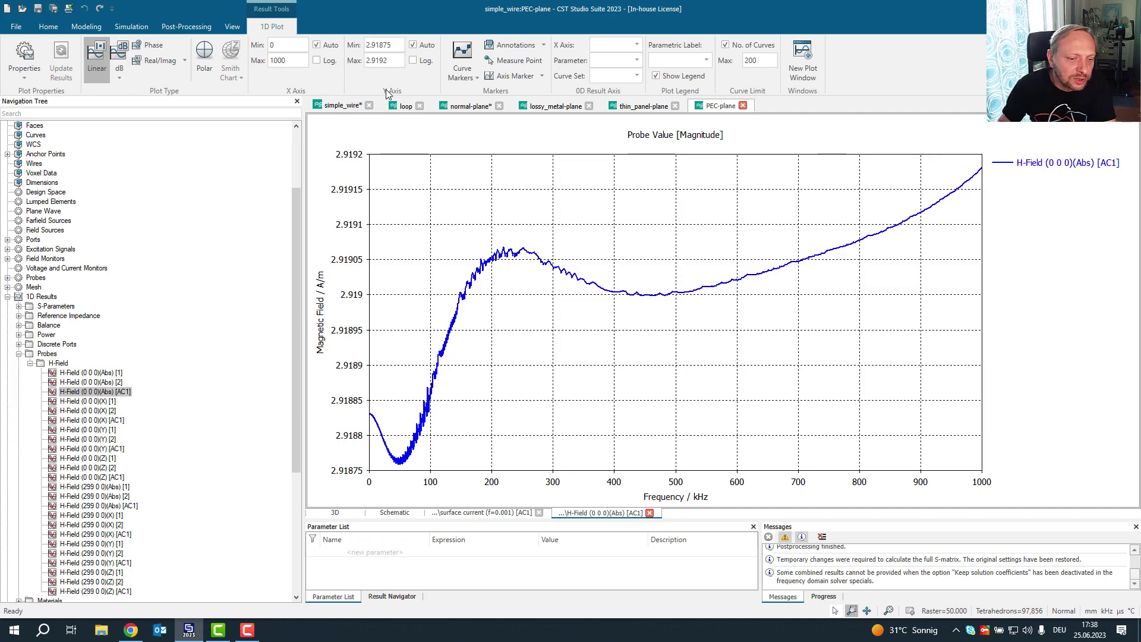
pyautogui.doubleClick(395, 45)
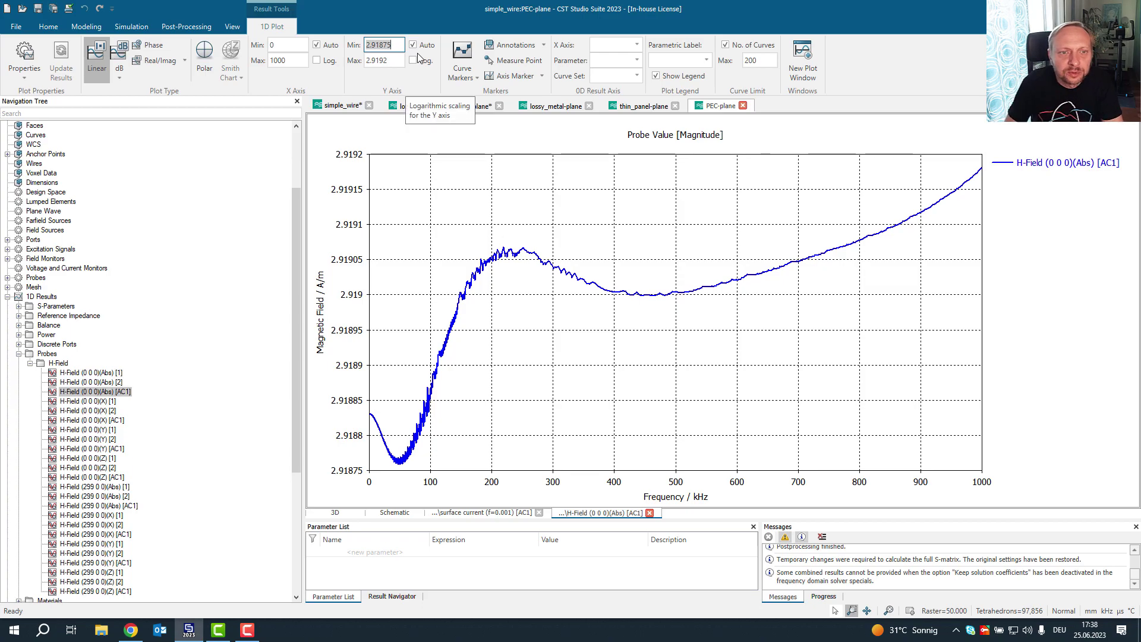
pyautogui.write('2')
pyautogui.press('Tab')
pyautogui.write('3')
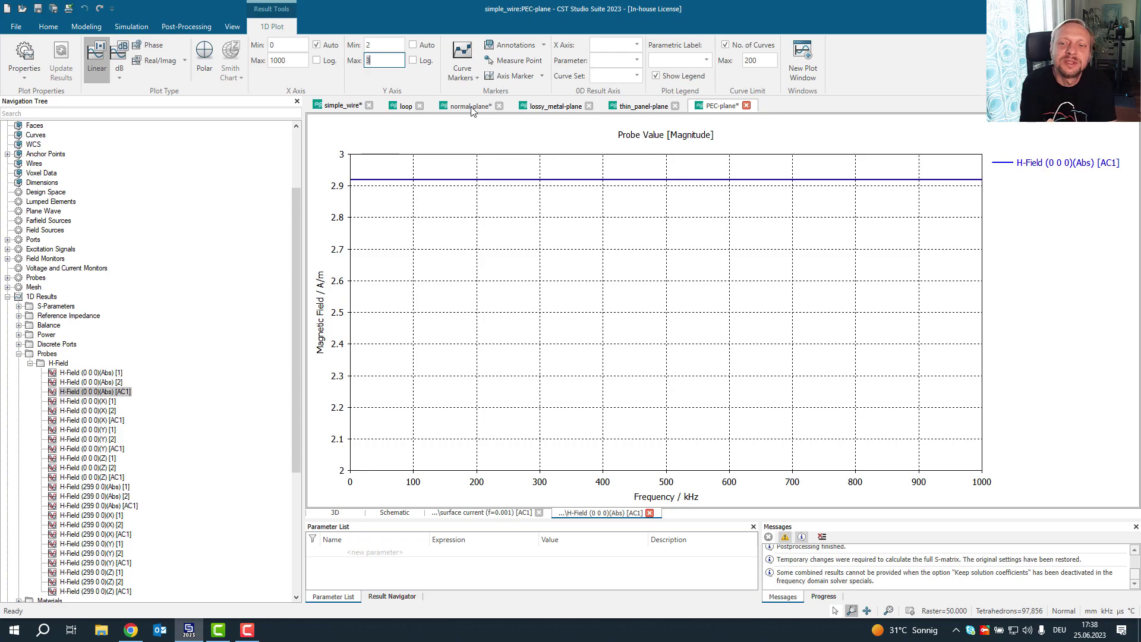
pyautogui.click(349, 515)
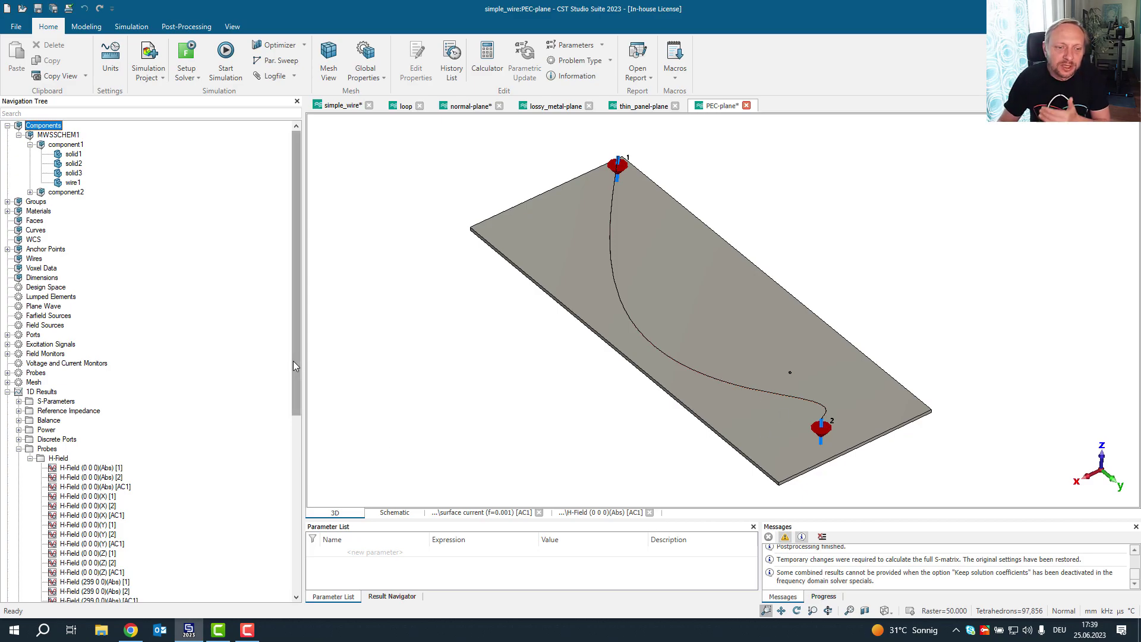
# - Compare surface current results at f=0.001, 0.1, 0.01 and 1, then return to the loop project
pyautogui.moveTo(294, 362); pyautogui.dragTo(298, 536)
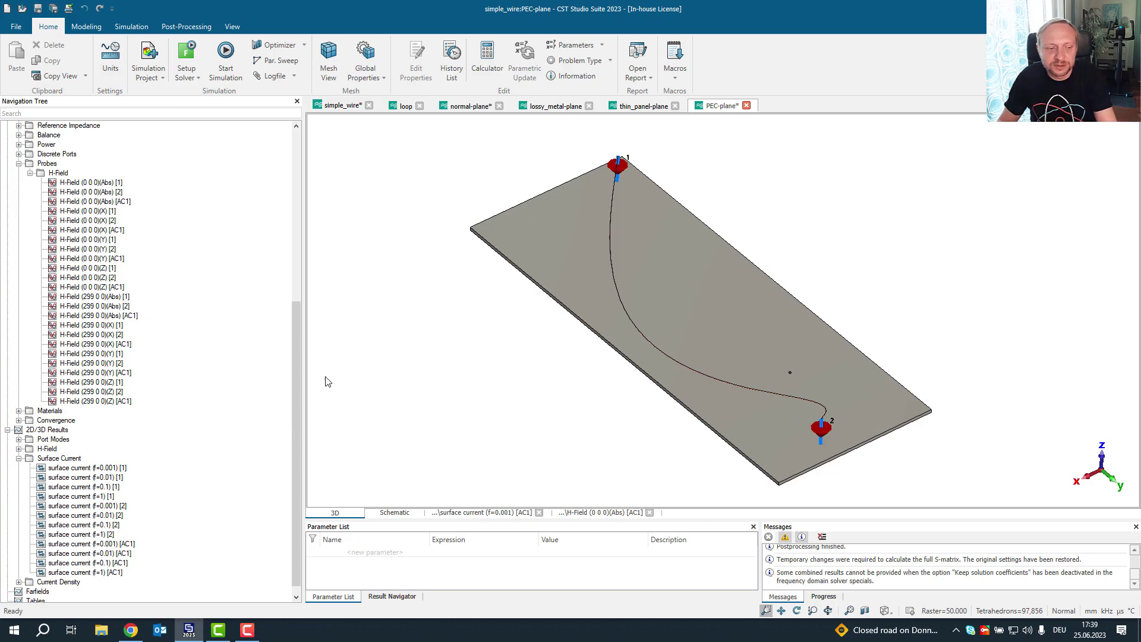
pyautogui.click(106, 544)
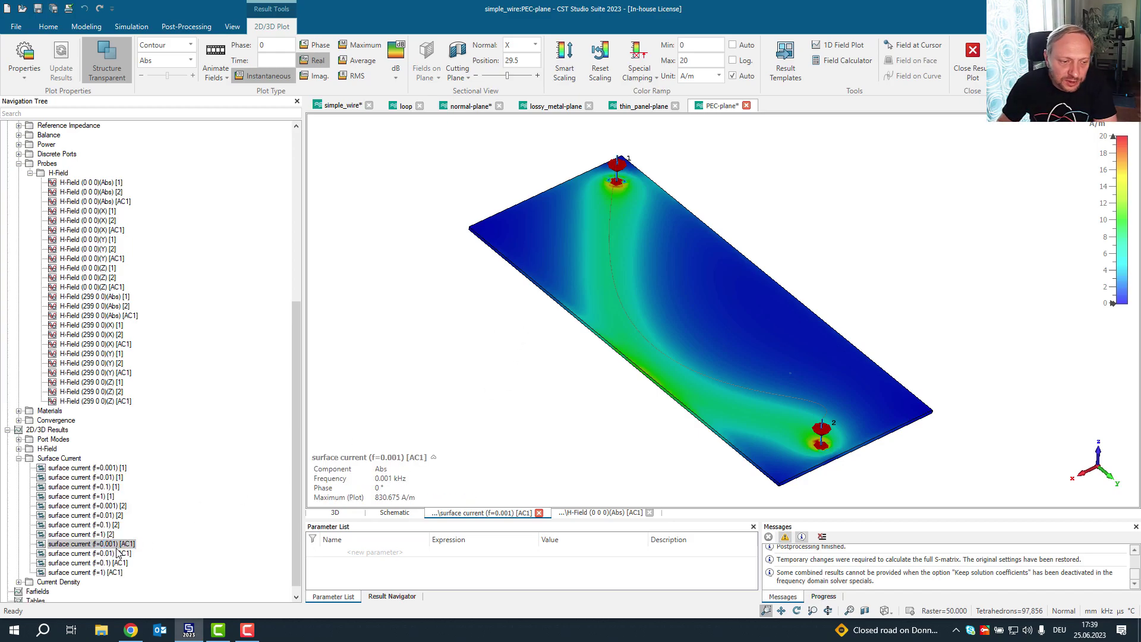
pyautogui.click(117, 562)
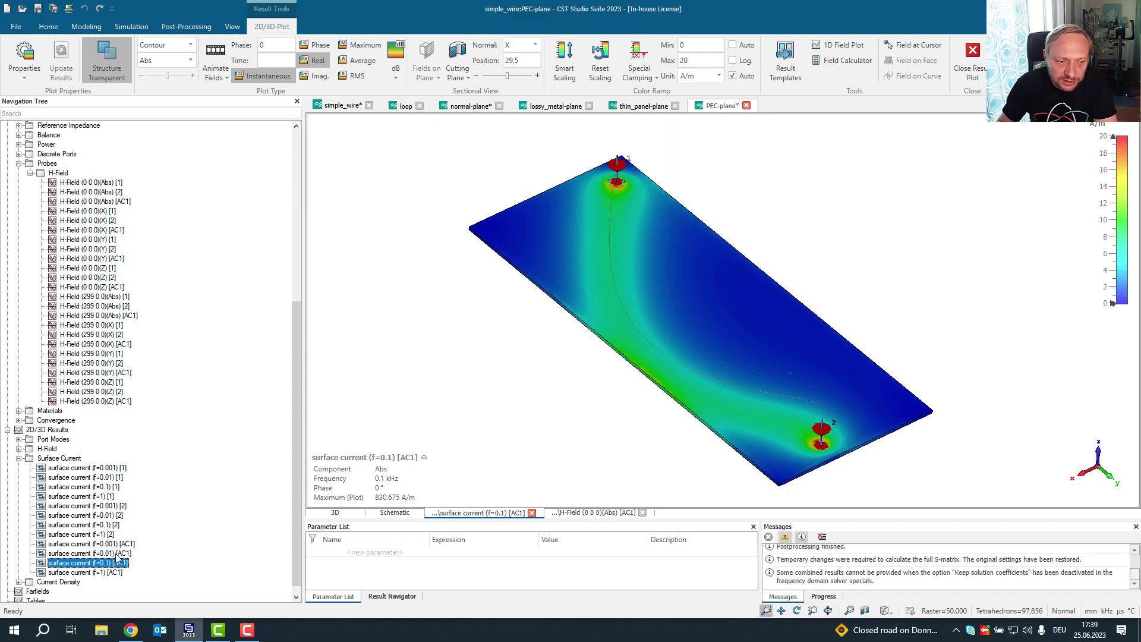
pyautogui.click(117, 554)
pyautogui.click(117, 572)
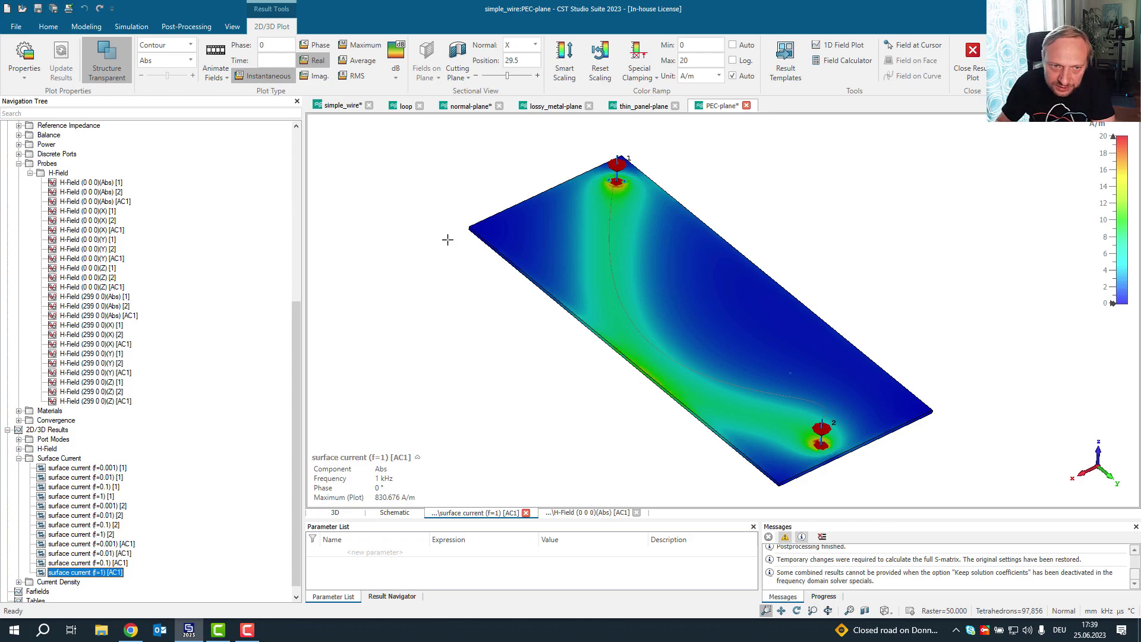
pyautogui.click(406, 106)
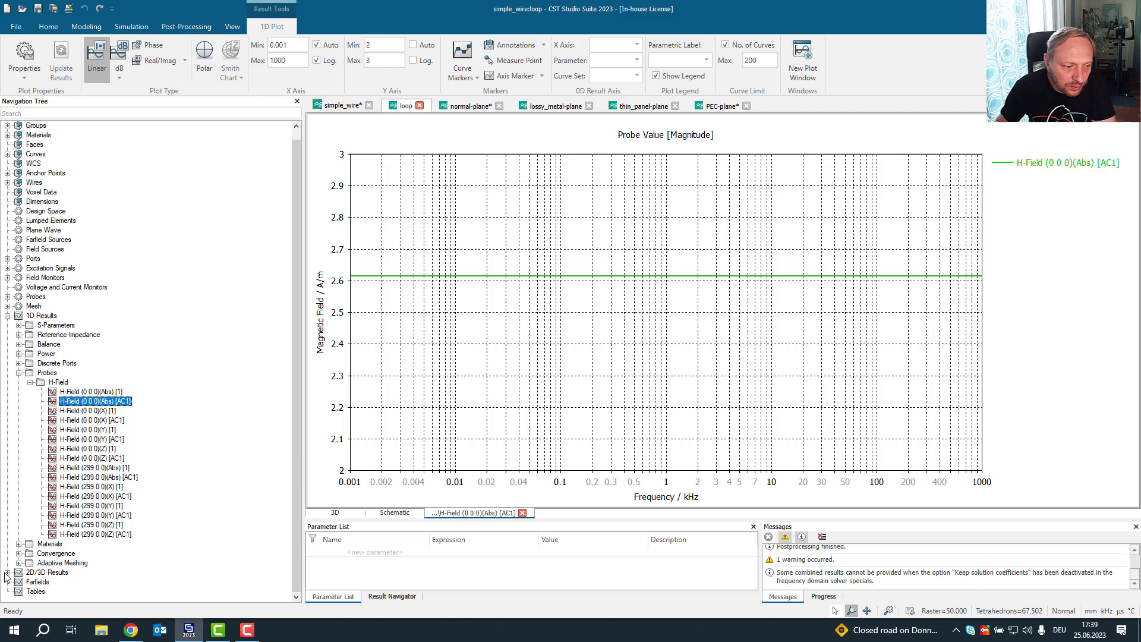
# - Display the loop's current-density (f=0.001) [AC1] plot, peaking at 1.73331e+06 A/m^2 on the wire
pyautogui.click(7, 572)
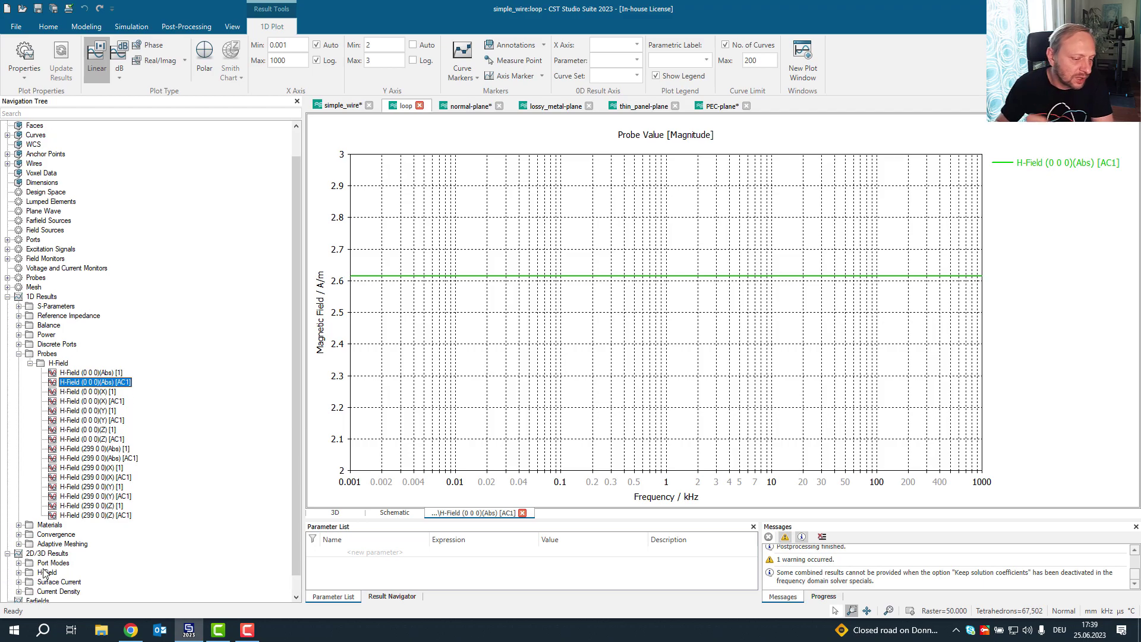
pyautogui.click(19, 592)
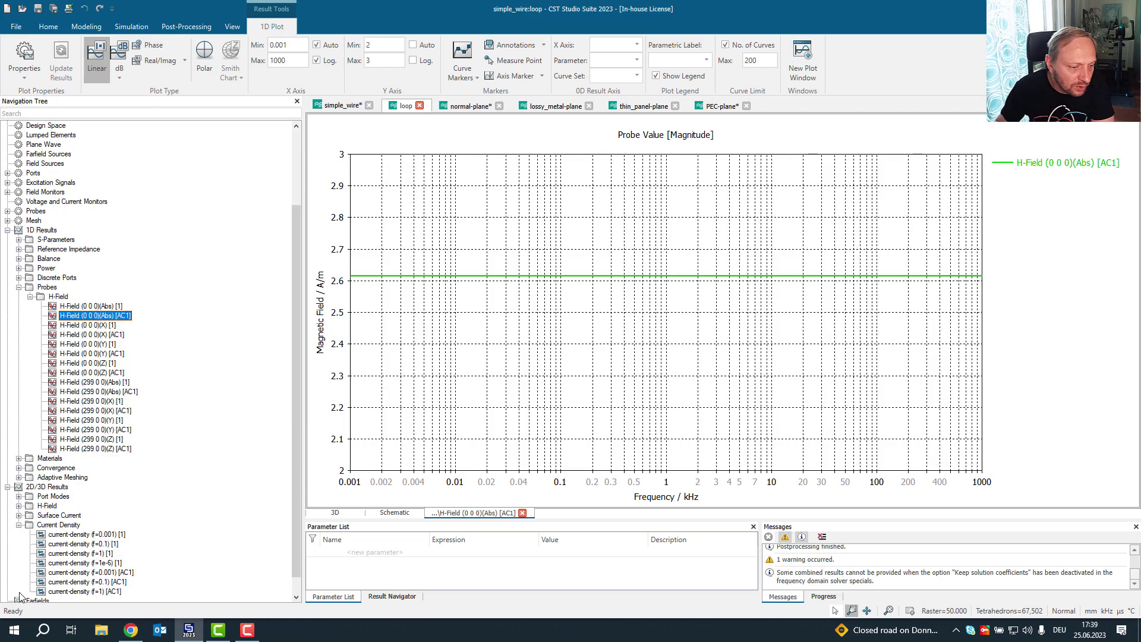
pyautogui.click(117, 572)
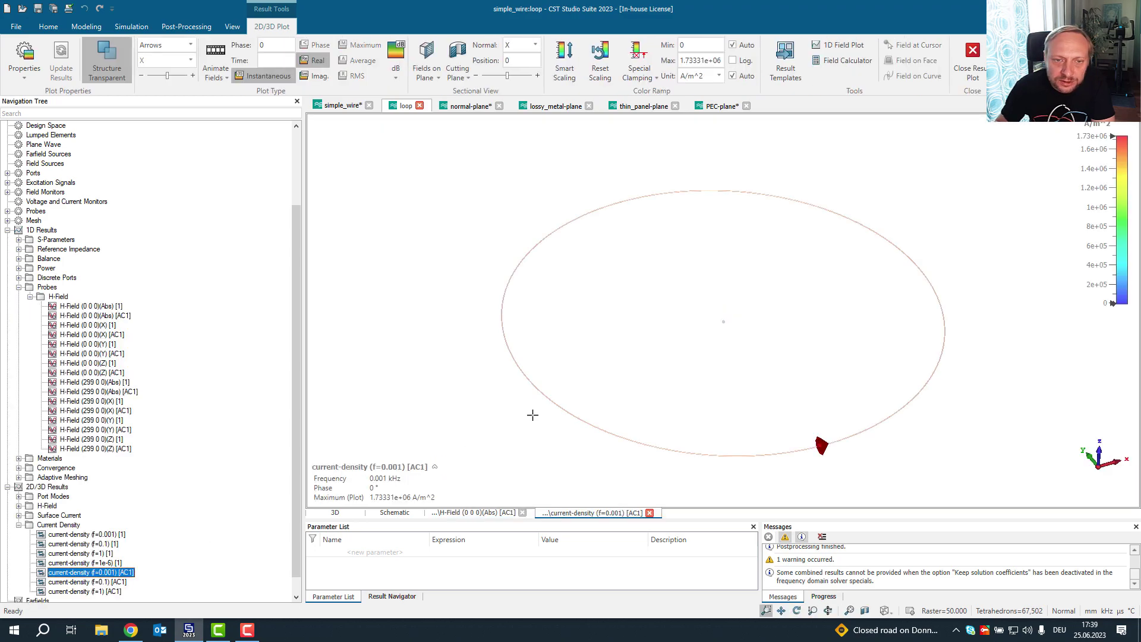
# - Display the normal-plane current-density (f=1) [AC1] plot, maximum 2.0798e+07 A/m^2
pyautogui.click(471, 107)
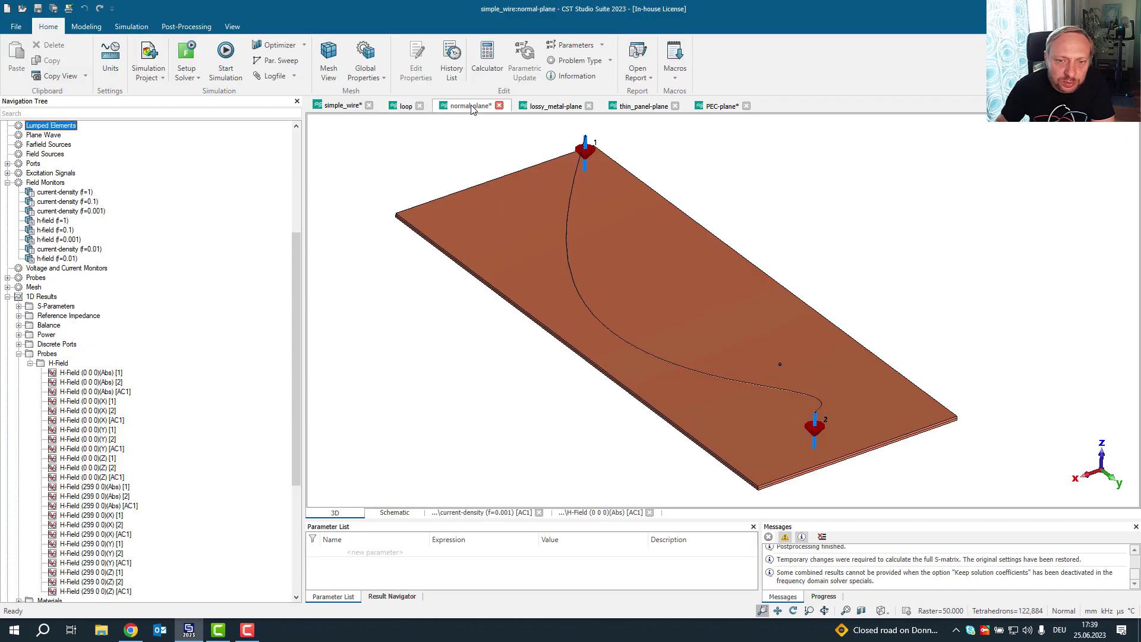
pyautogui.scroll(-5, 166, 471)
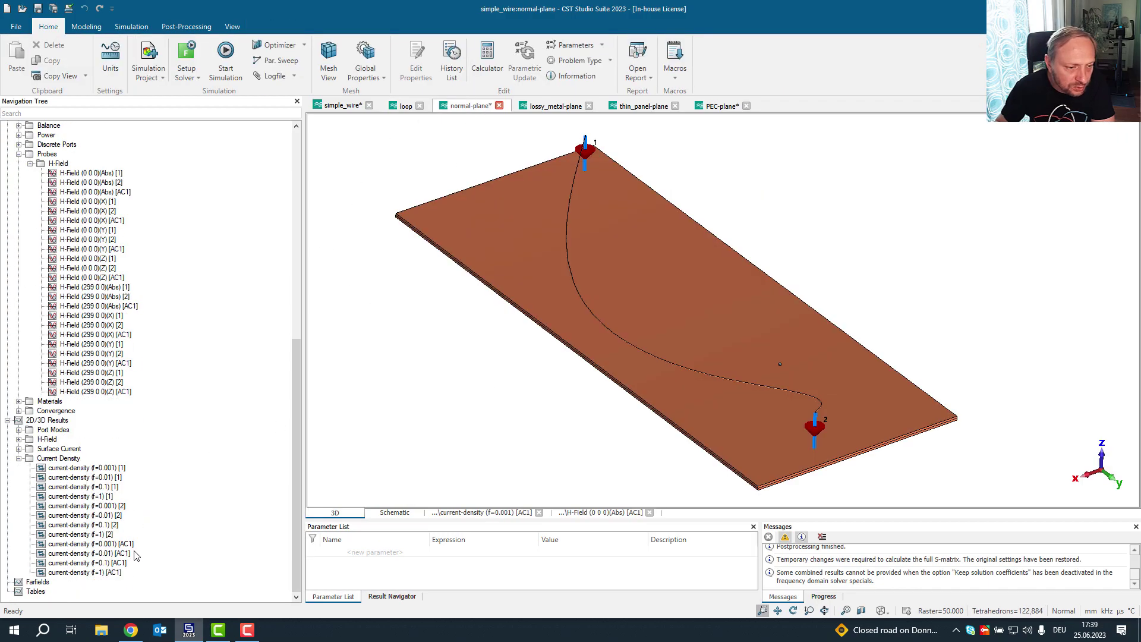
pyautogui.click(113, 573)
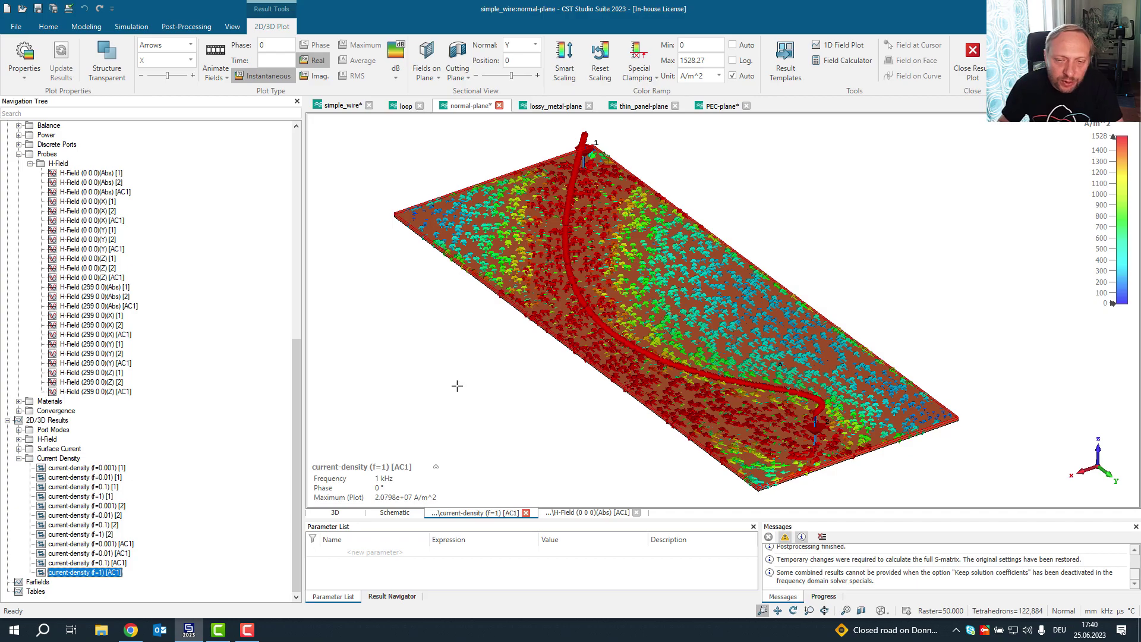
# - Compare normal-plane current density at 0.1, 0.01, 0.001 and 1 kHz, settling on 0.001 kHz
pyautogui.click(121, 563)
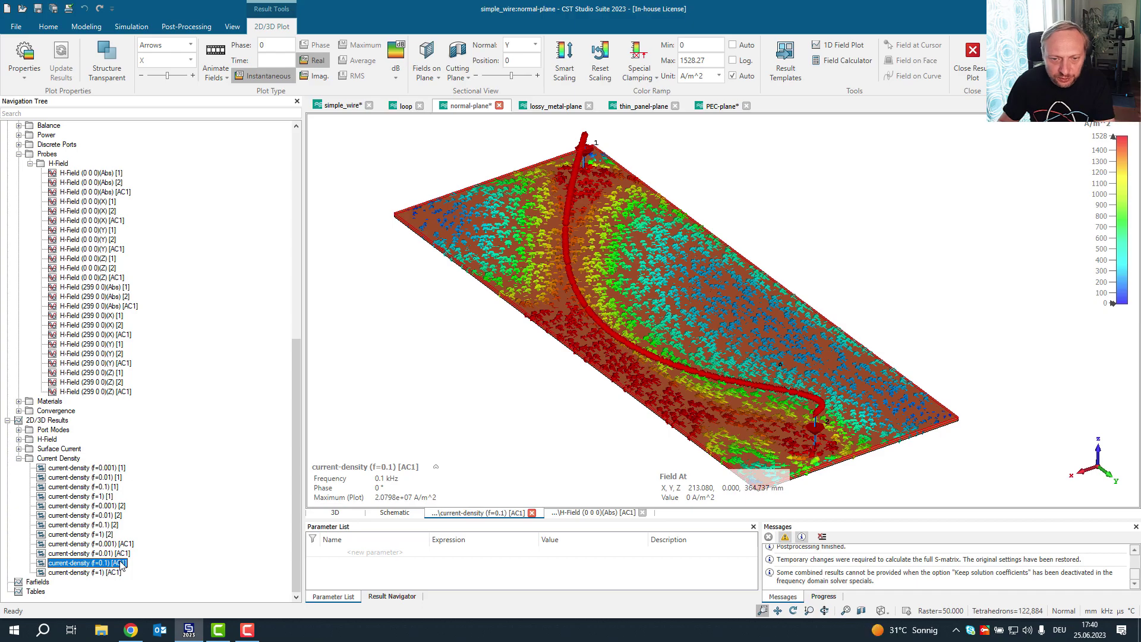
pyautogui.click(121, 554)
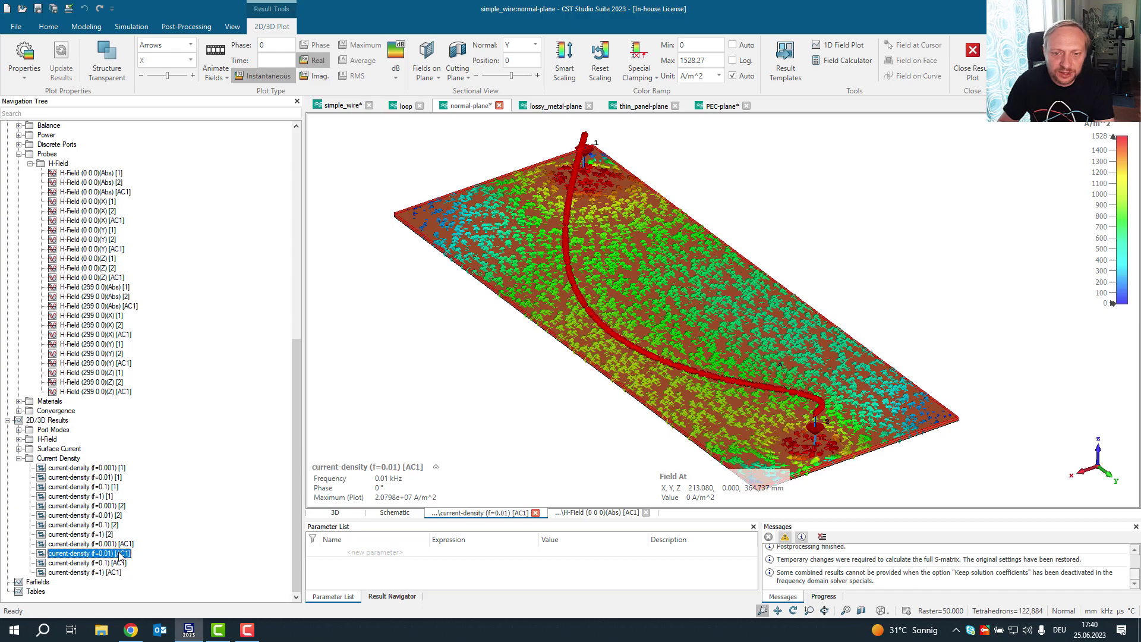
pyautogui.click(120, 544)
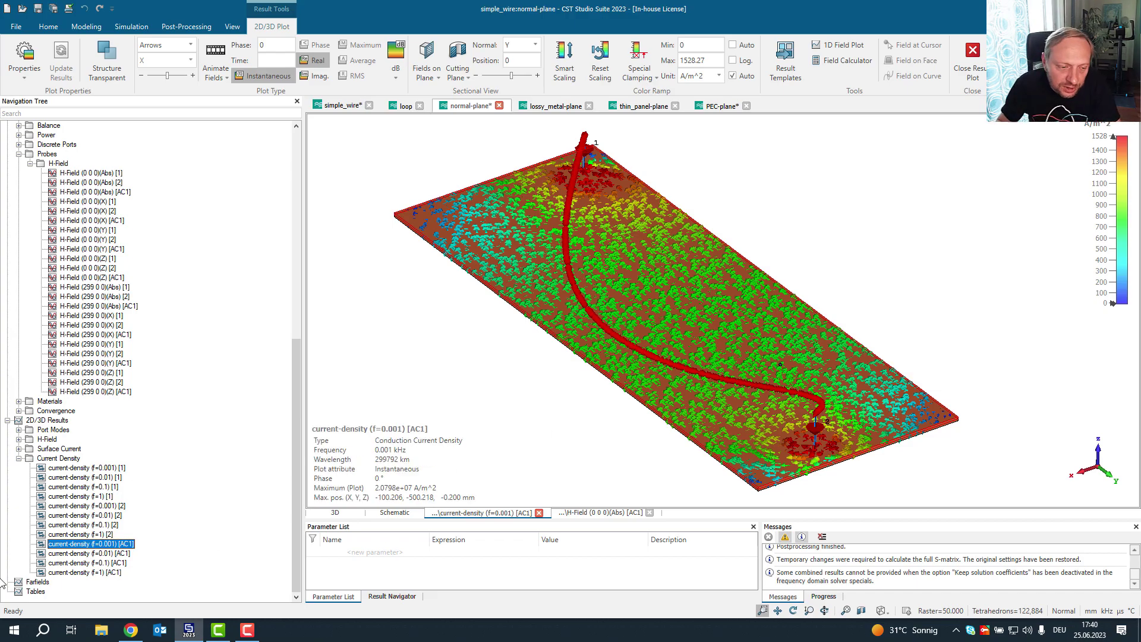
pyautogui.click(99, 572)
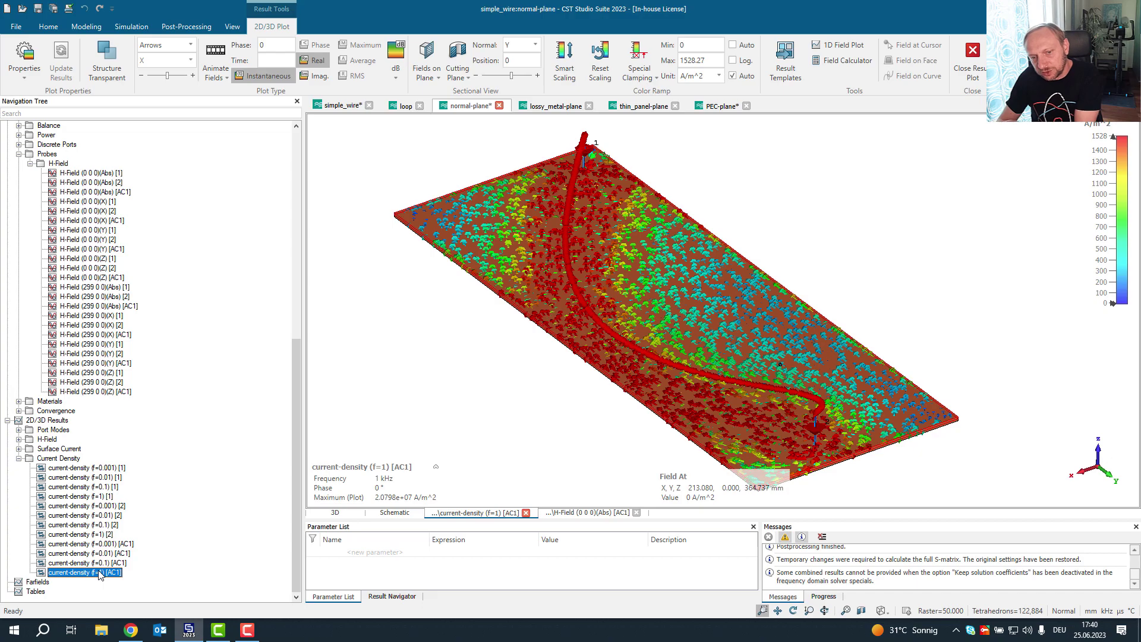
pyautogui.click(104, 543)
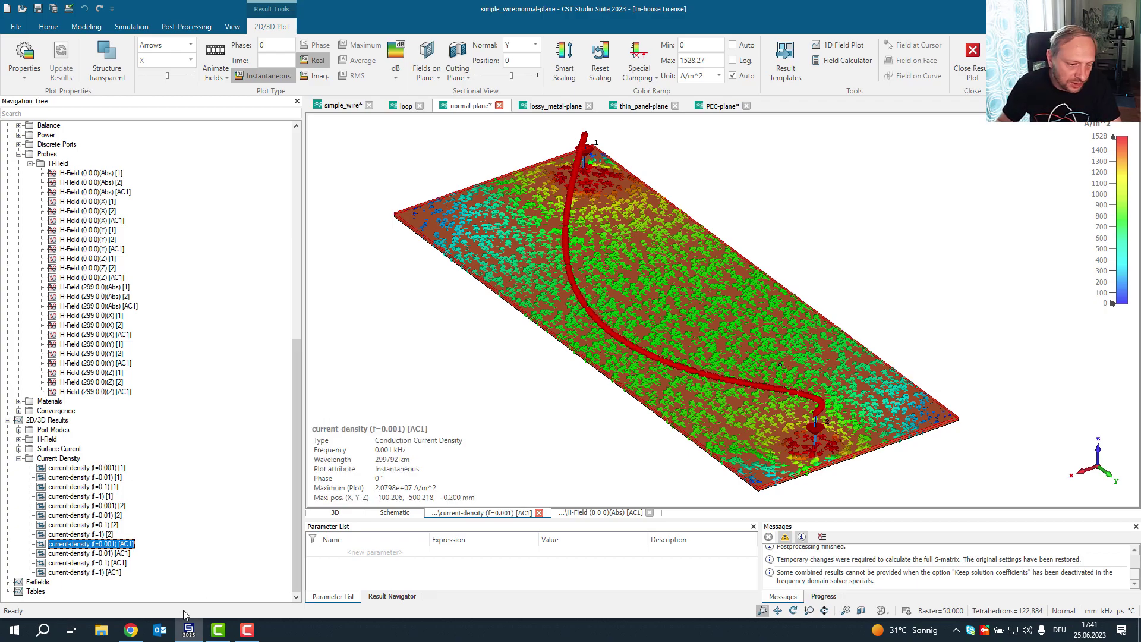
pyautogui.click(131, 631)
pyautogui.scroll(-6, 610, 428)
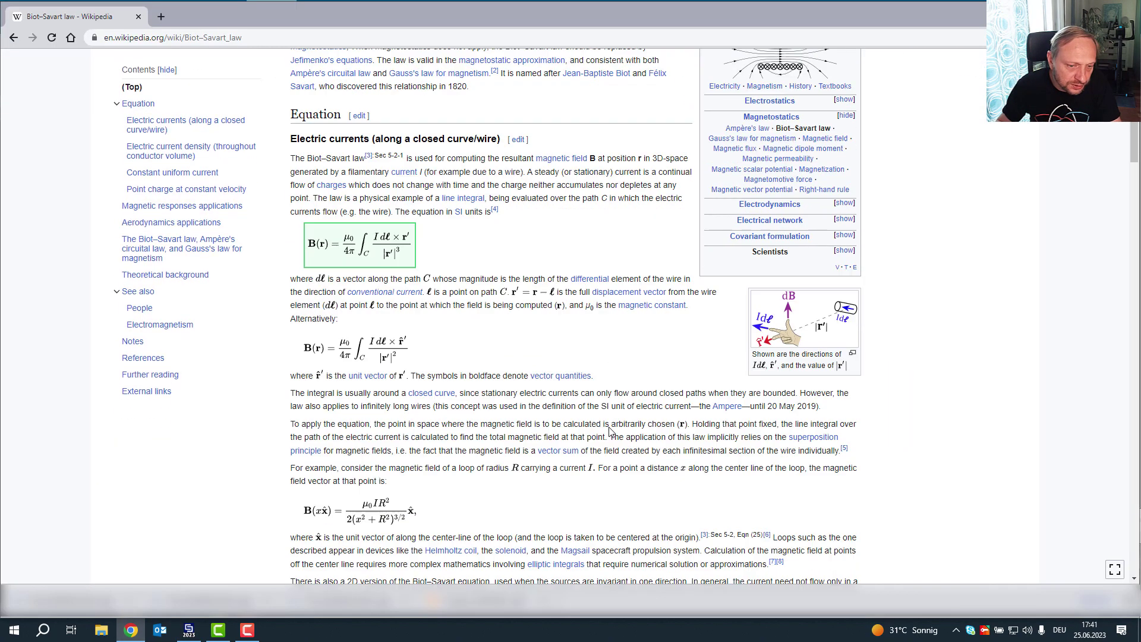
pyautogui.scroll(-2, 610, 428)
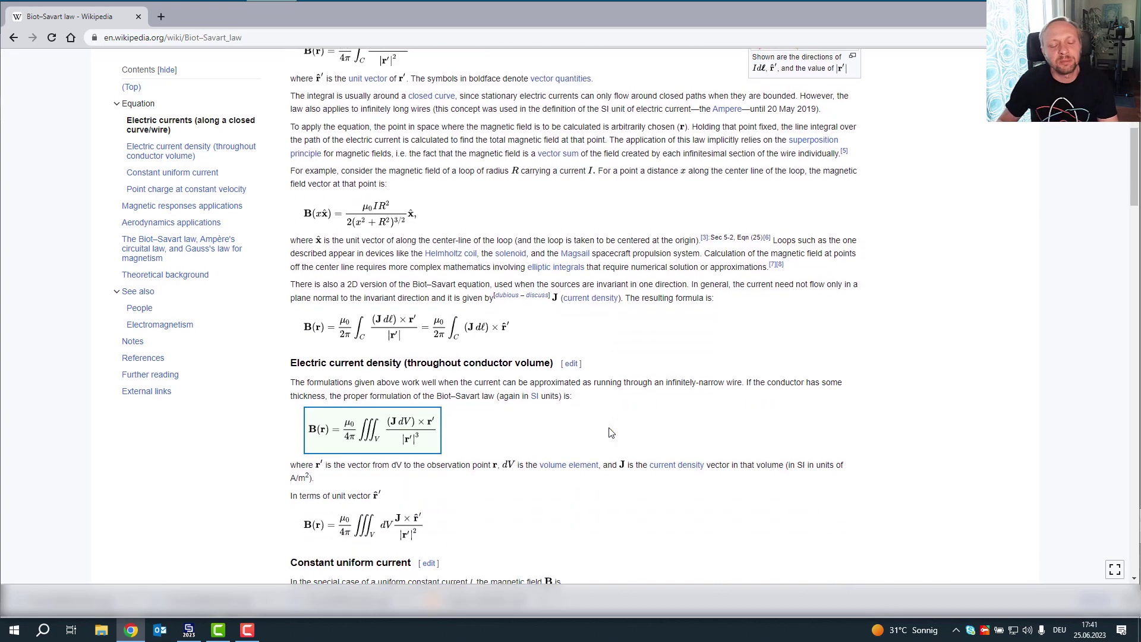
pyautogui.scroll(4, 610, 432)
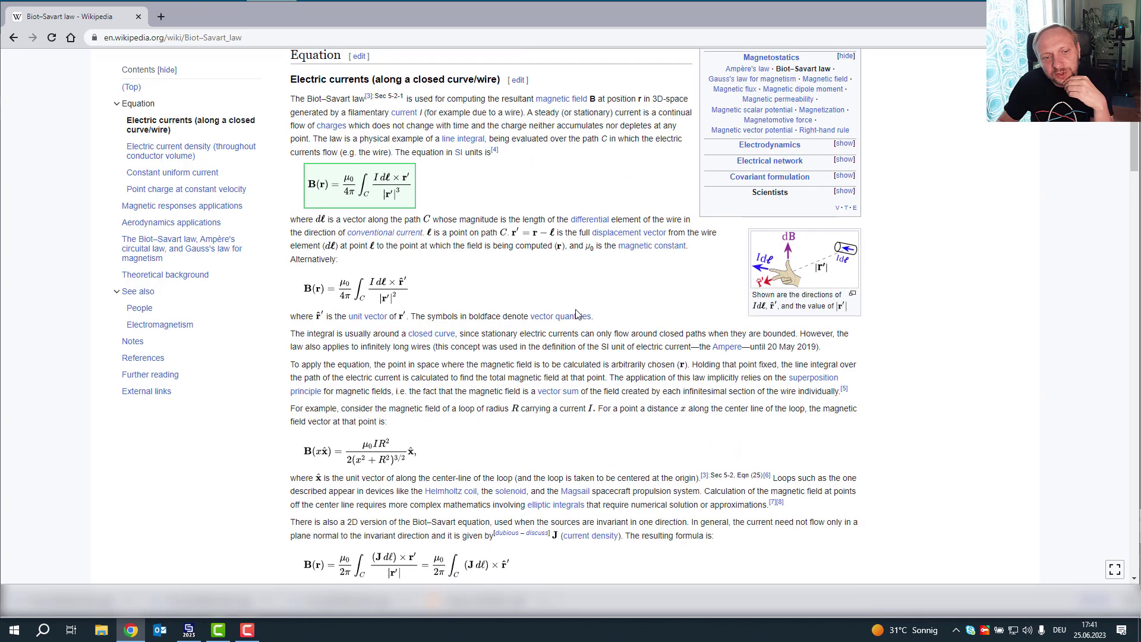
pyautogui.scroll(-6, 575, 313)
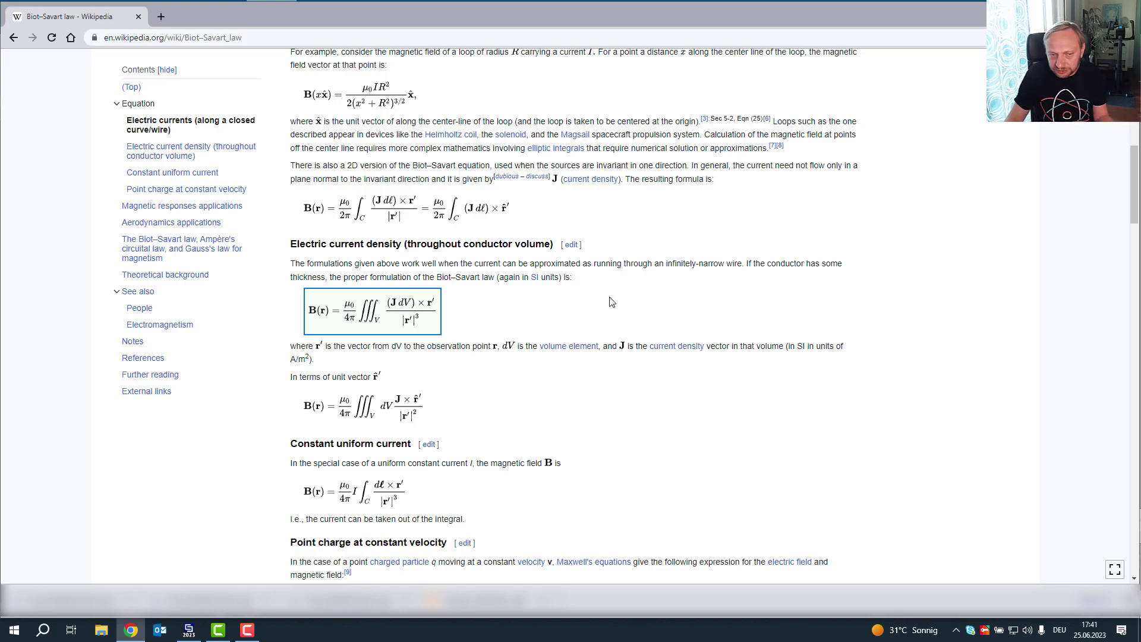
pyautogui.hotkey('alt', 'Tab')
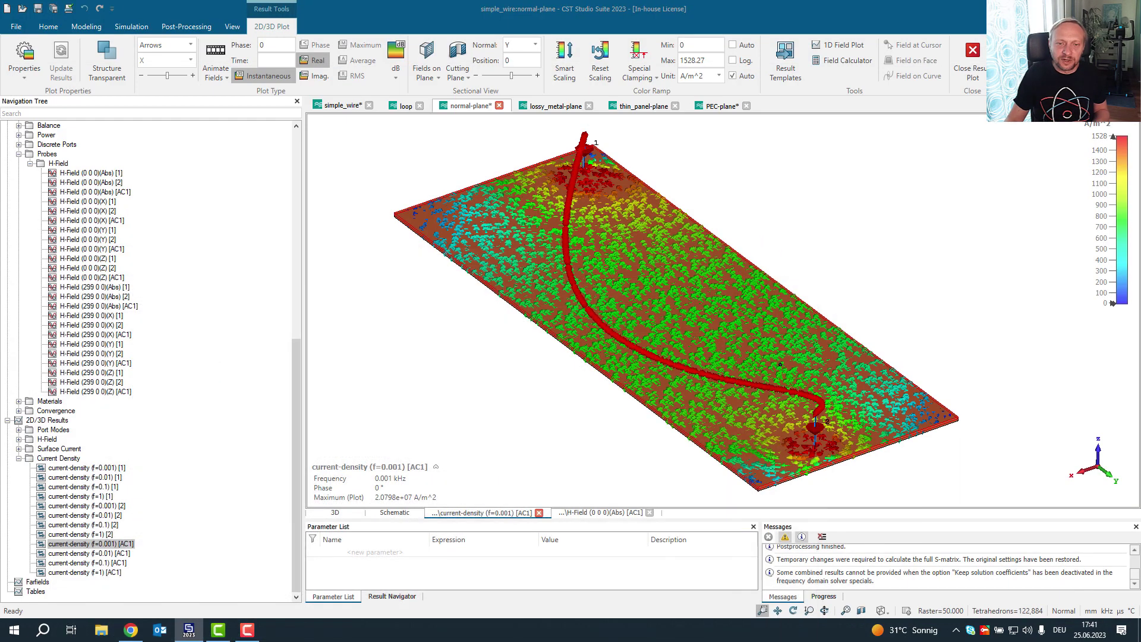
# - Overlay the PEC-plane and lossy_metal-plane H-Field probe curves onto the normal-plane curve in Result1
pyautogui.click(343, 106)
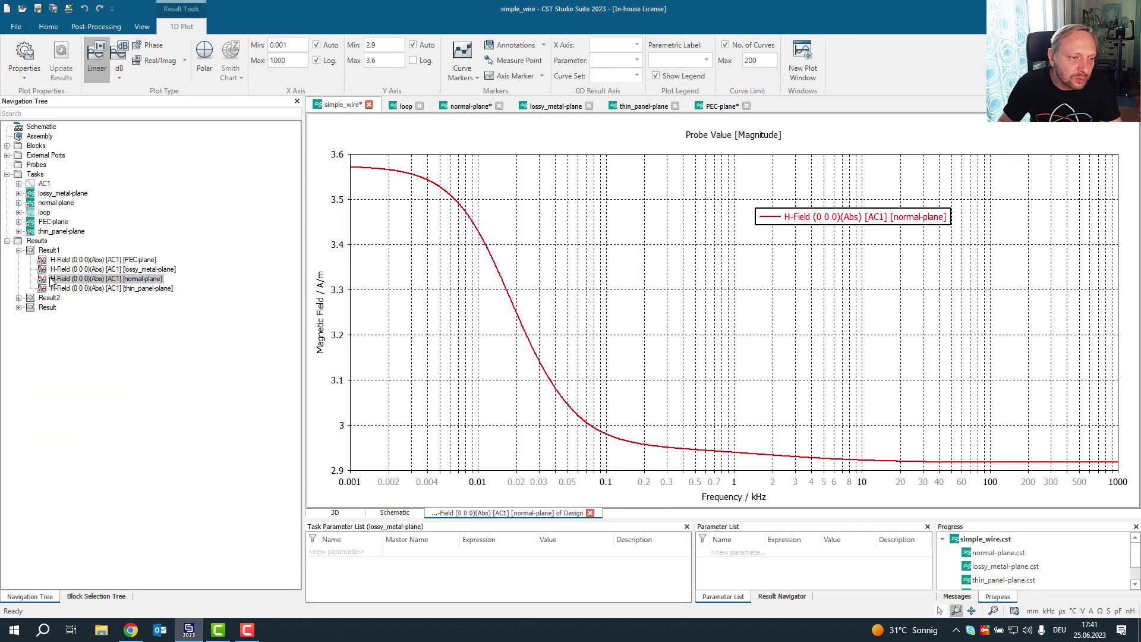
pyautogui.keyDown('ctrl'); pyautogui.click(153, 261); pyautogui.keyUp('ctrl')
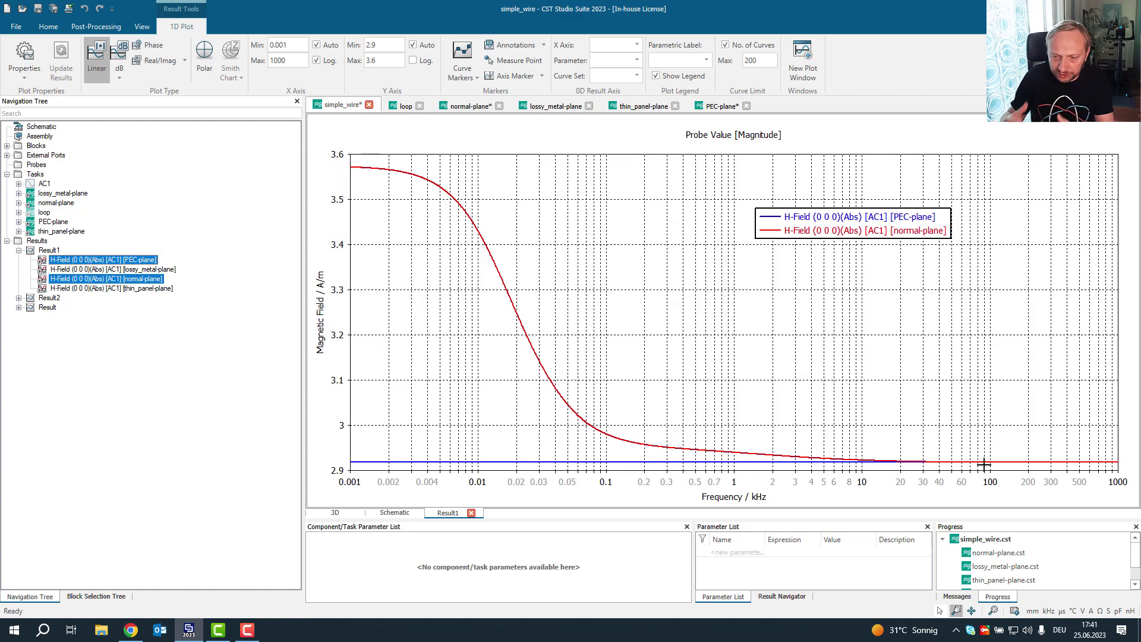
pyautogui.keyDown('ctrl'); pyautogui.click(148, 269); pyautogui.keyUp('ctrl')
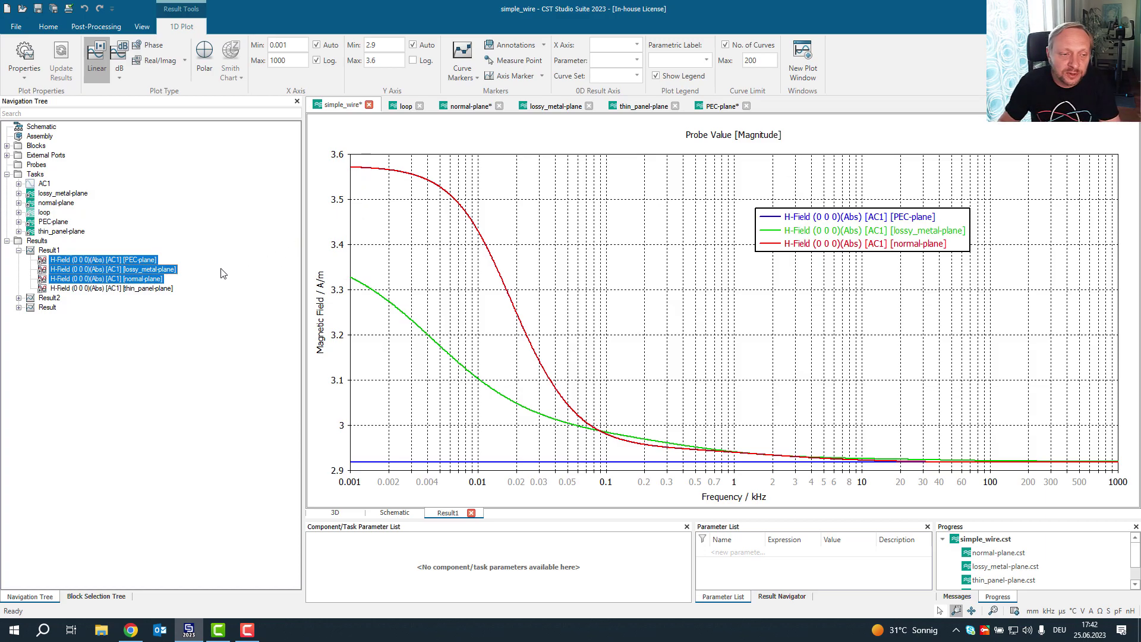
# - Add the thin_panel-plane H-Field (0 0 0)(Abs) [AC1] curve to the Result1 plot
pyautogui.keyDown('ctrl'); pyautogui.click(147, 288); pyautogui.keyUp('ctrl')
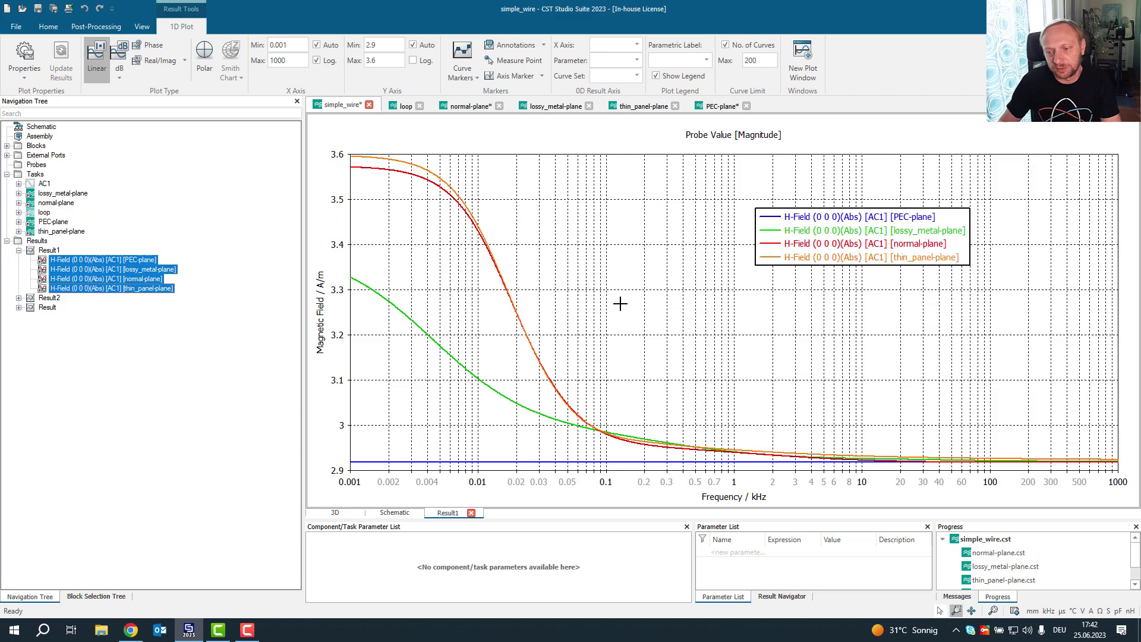